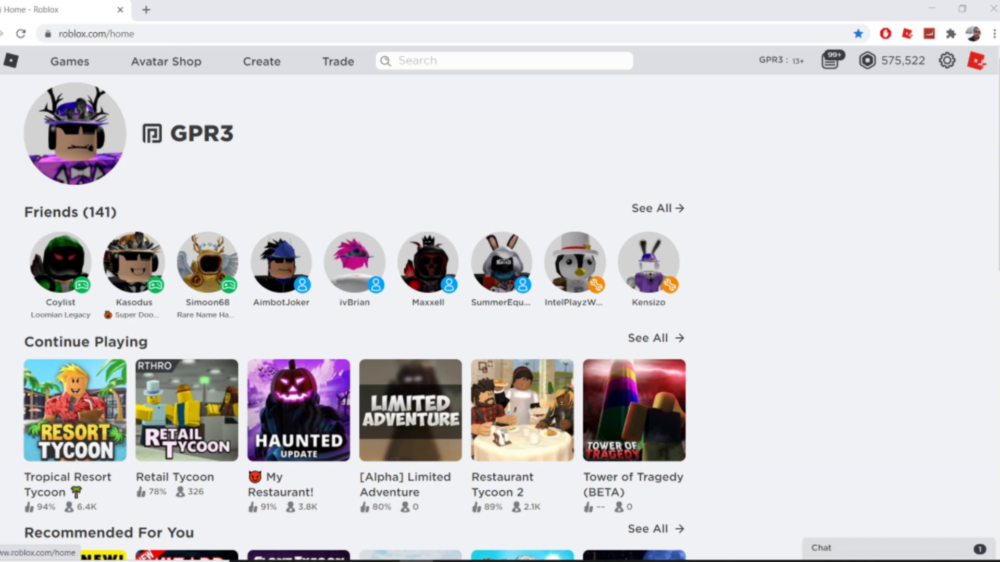
- Show the catalog's Featured items sorted by Recently Updated
click(184, 63)
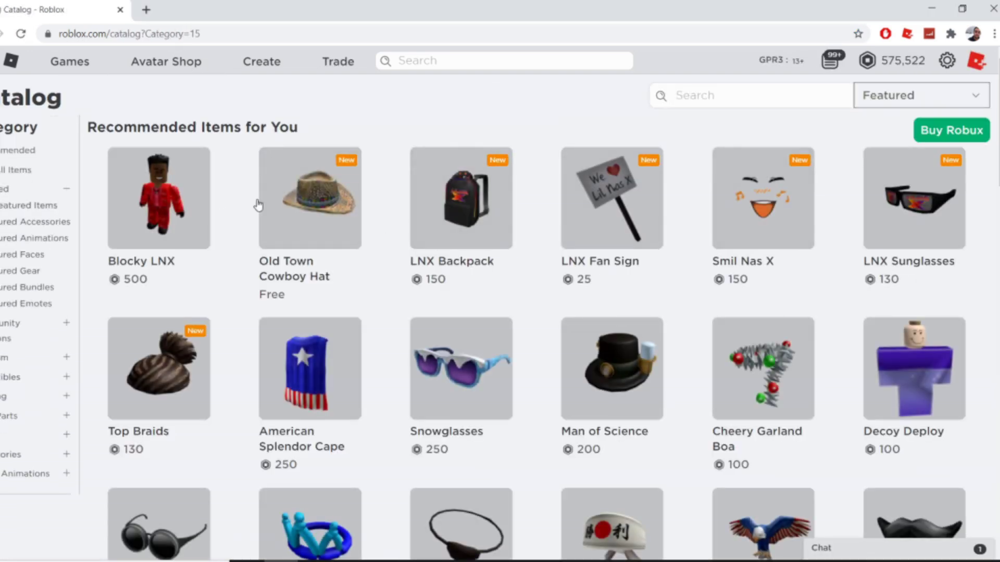
click(895, 96)
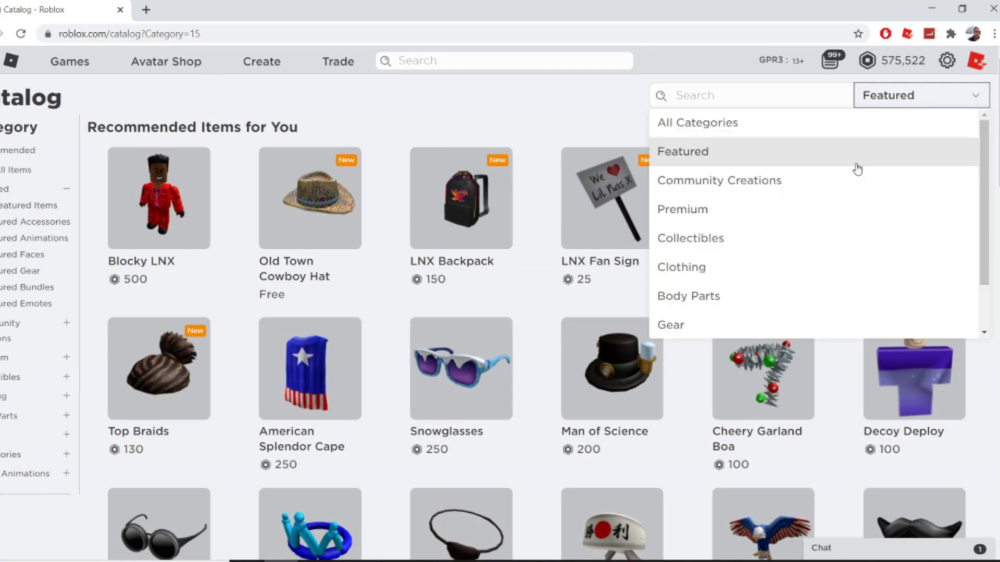
click(705, 151)
click(896, 136)
click(890, 245)
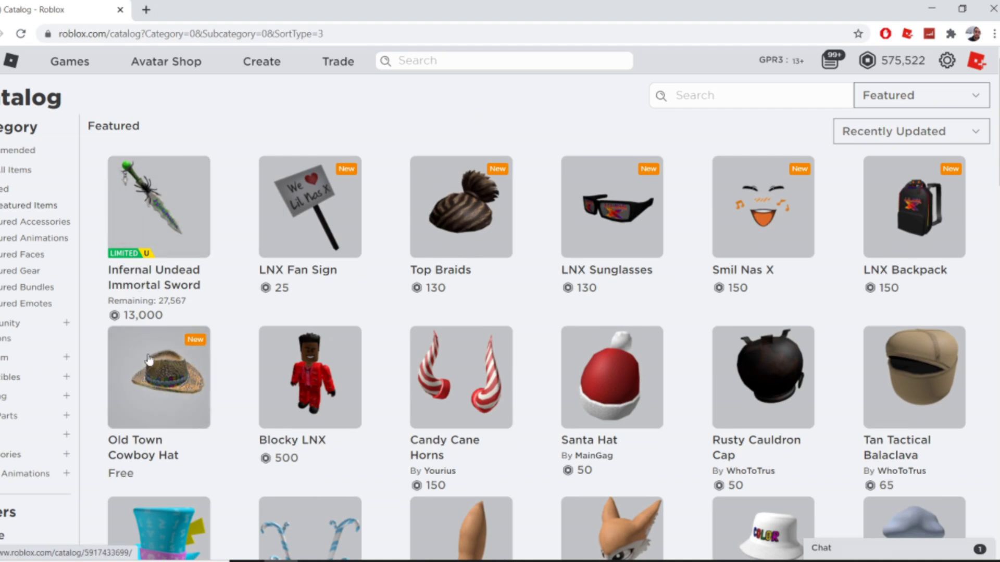
- Get the free Old Town Cowboy Hat and close its page
key(ctrl+Tab)
click(686, 169)
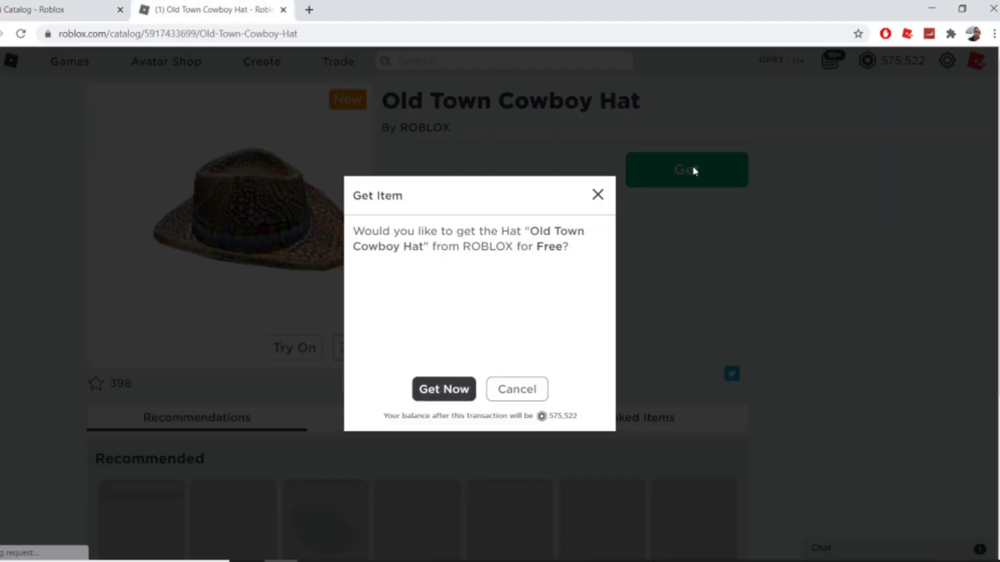
click(453, 390)
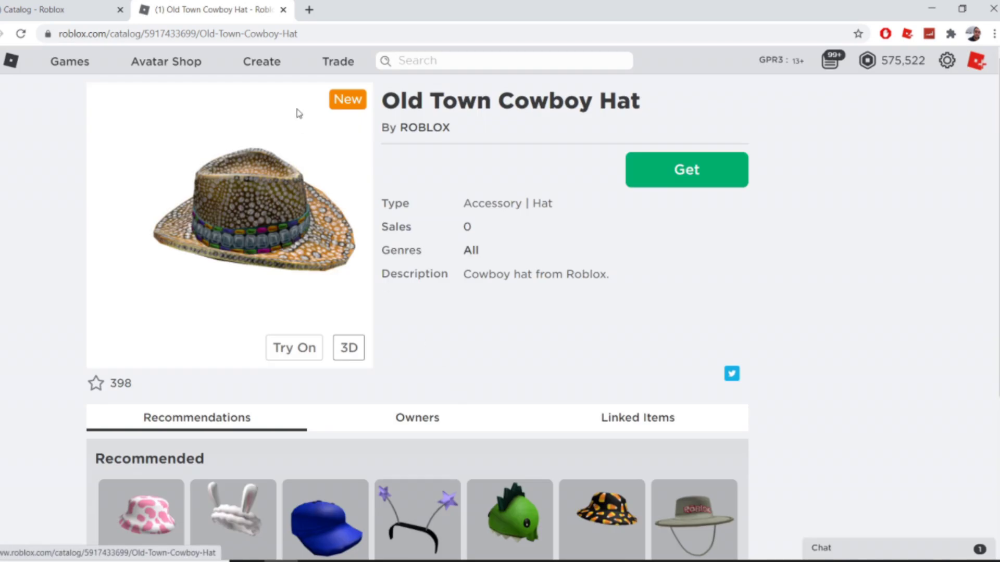
click(284, 10)
- Open the Smil Nas X face page in a new tab and view its owners
middle_click(770, 245)
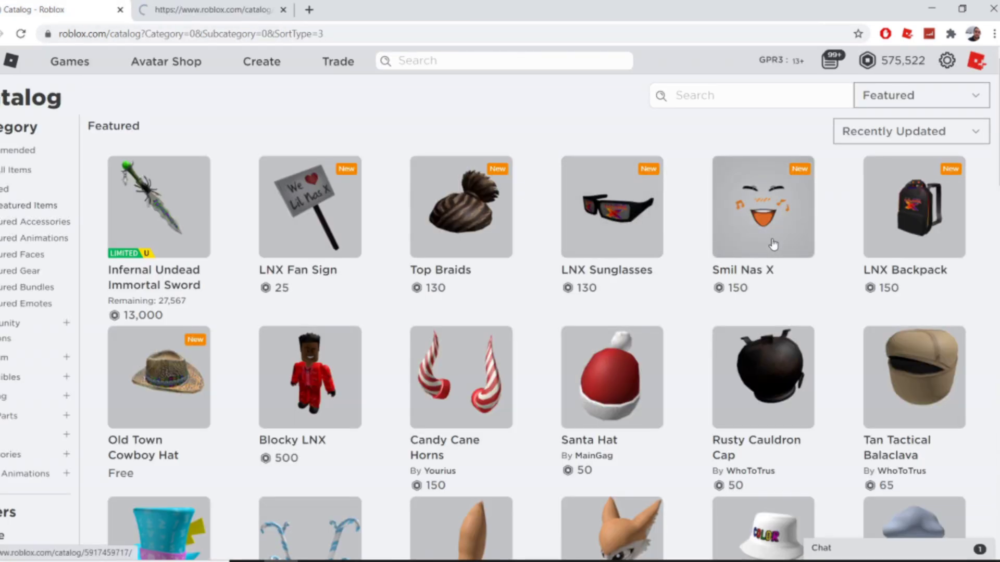
click(243, 5)
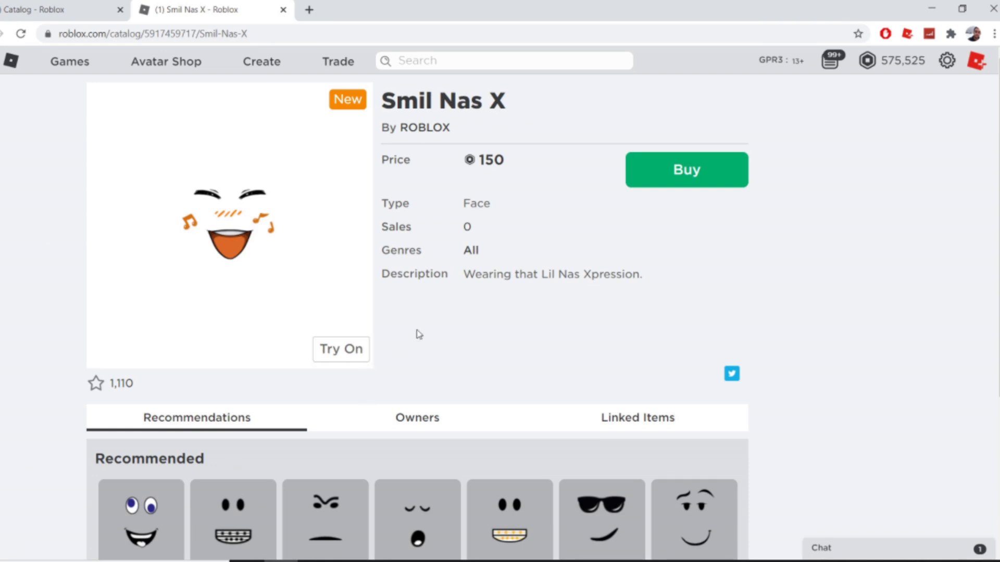
scroll(418, 335, down, 4)
click(427, 219)
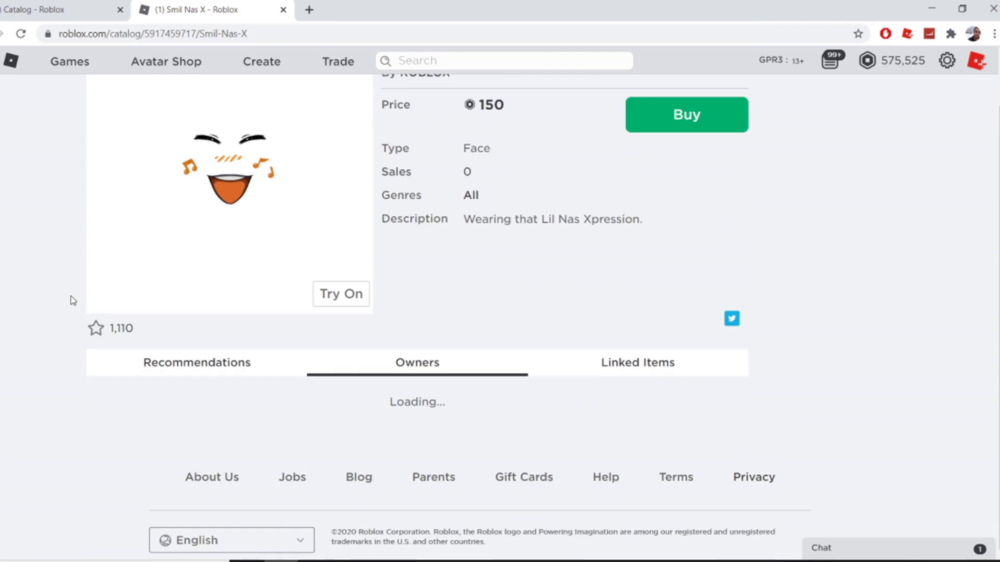
scroll(208, 302, up, 1)
- Try the face on the avatar, take it off, then buy it for 150 Robux
click(348, 349)
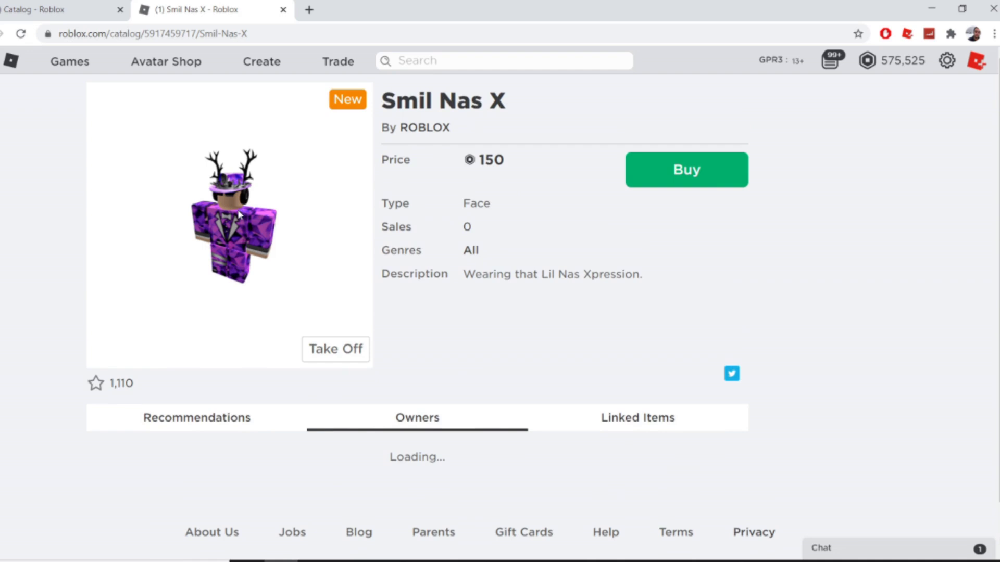
click(329, 343)
click(653, 169)
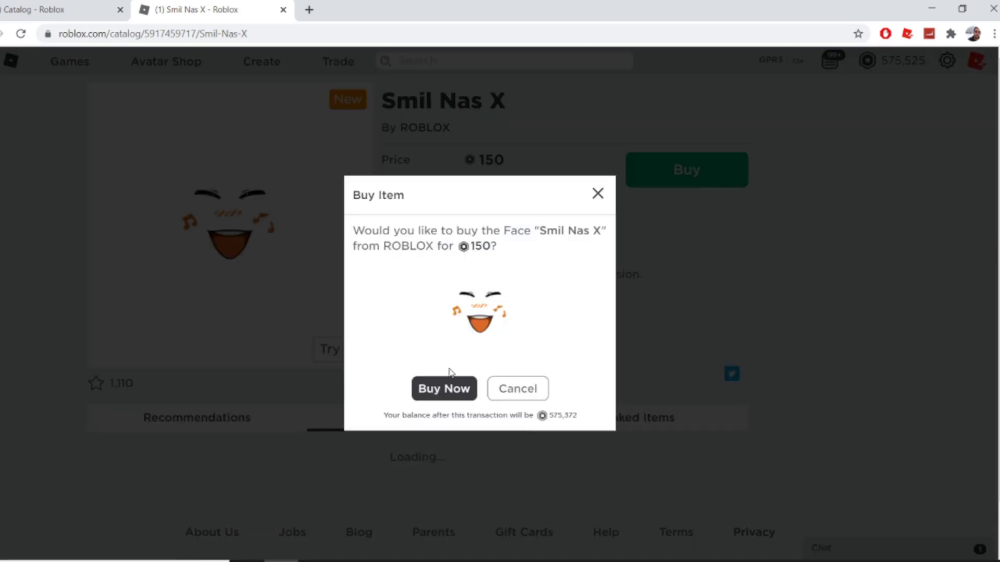
click(440, 390)
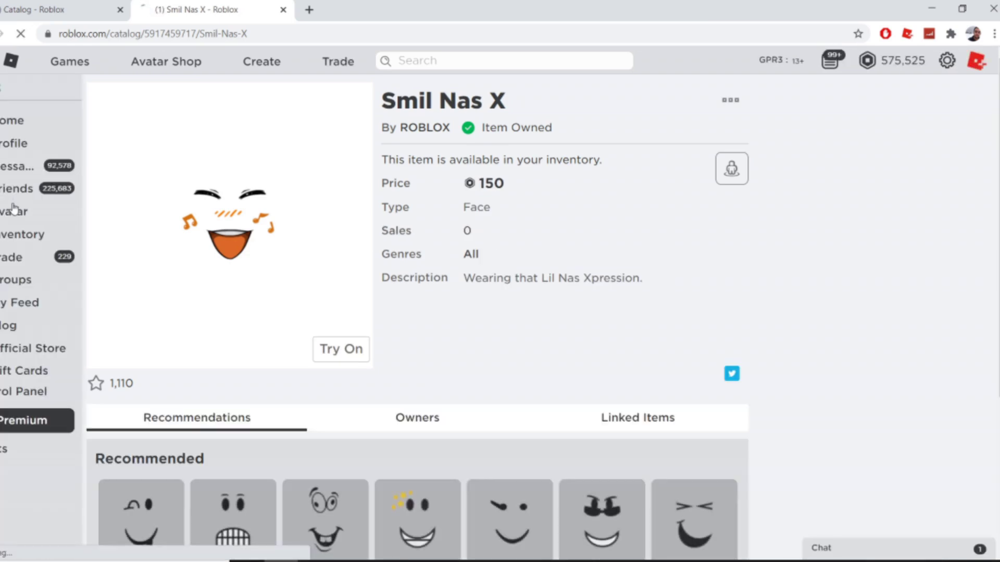
- Go to the Avatar Editor and browse owned faces under Body and under Clothing
click(15, 208)
mouse_move(503, 151)
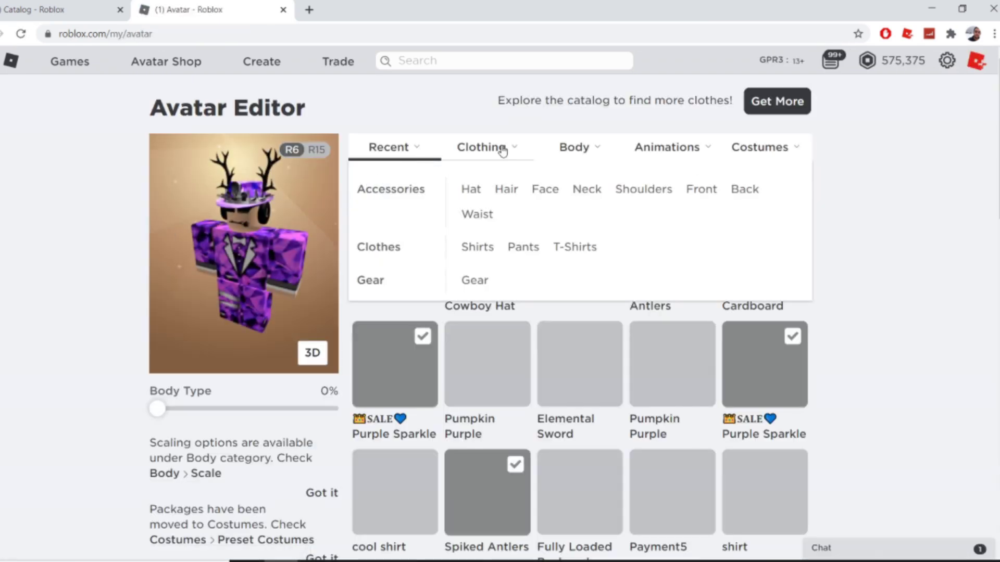
mouse_move(560, 143)
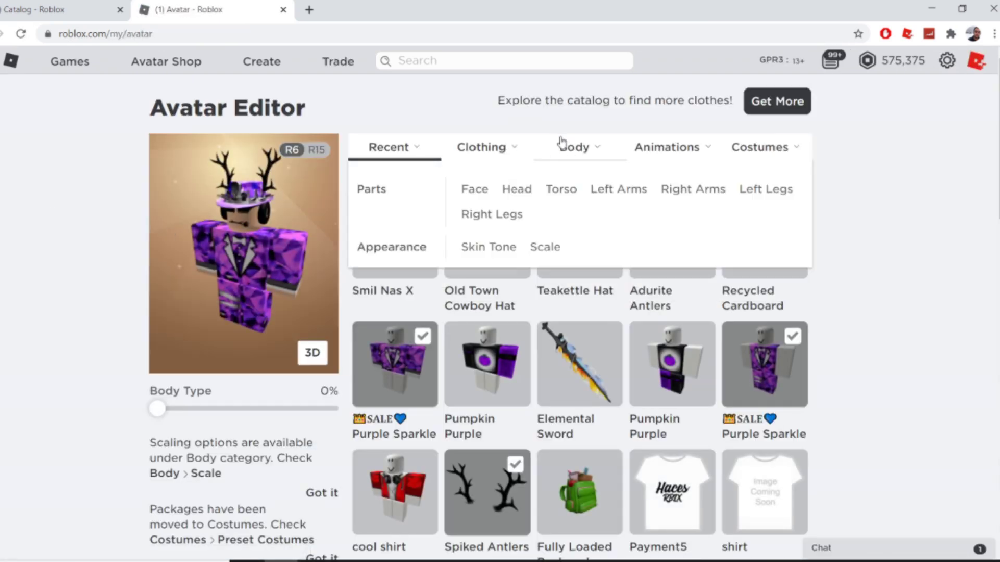
click(478, 196)
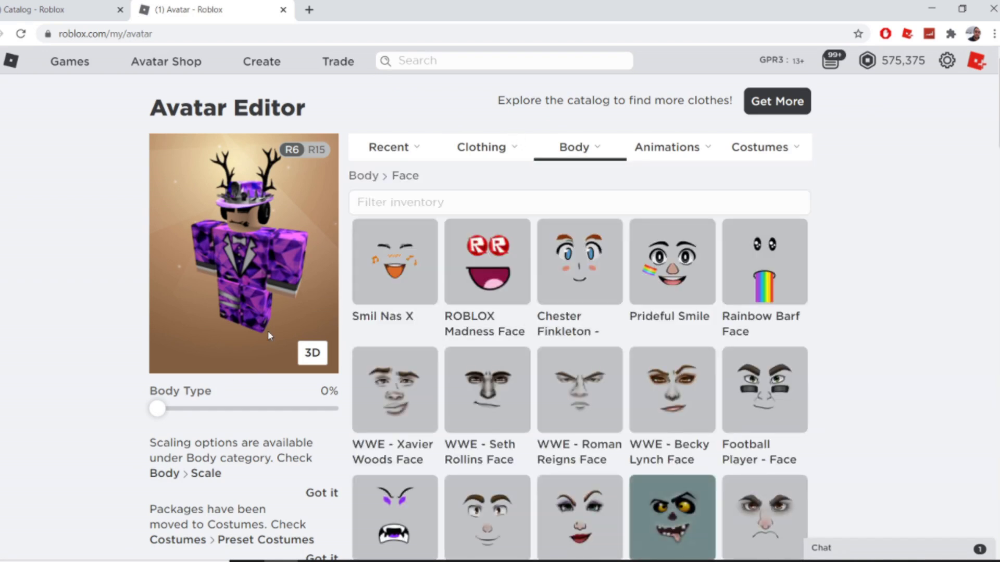
mouse_move(495, 163)
click(538, 190)
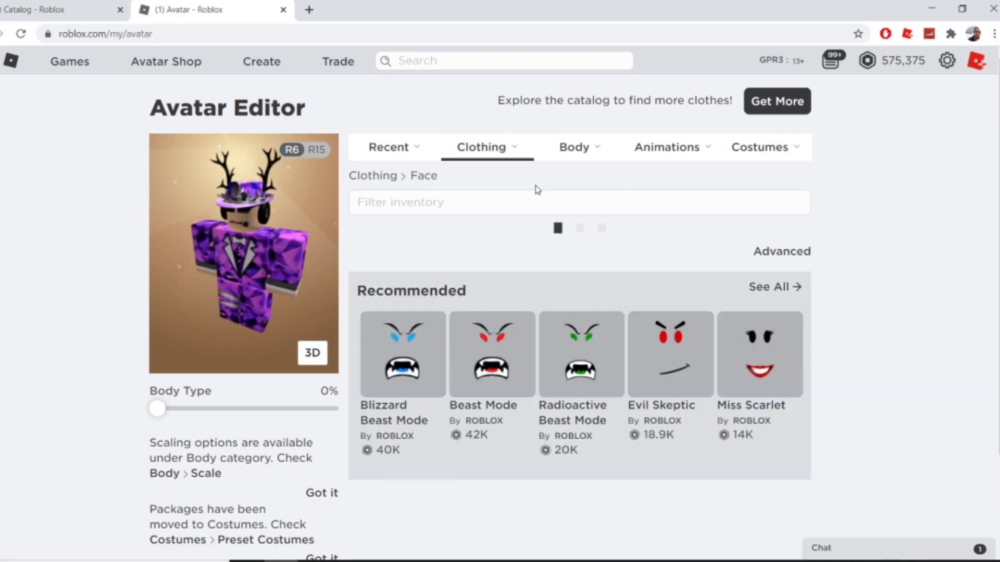
- Put Clockwork's Shades on the avatar and list all recently added items
scroll(481, 297, down, 8)
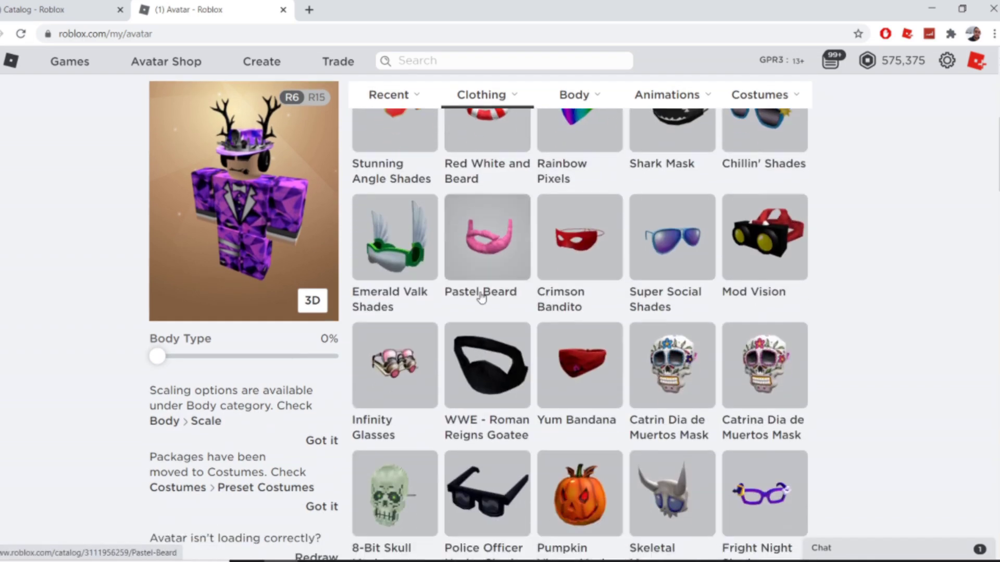
scroll(481, 296, down, 20)
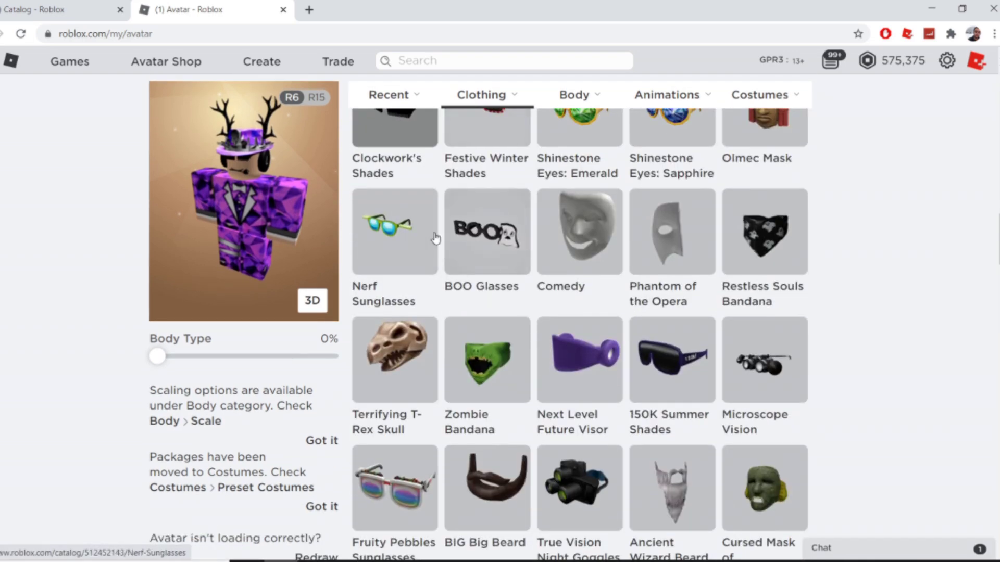
scroll(436, 238, up, 3)
click(432, 239)
scroll(427, 219, up, 20)
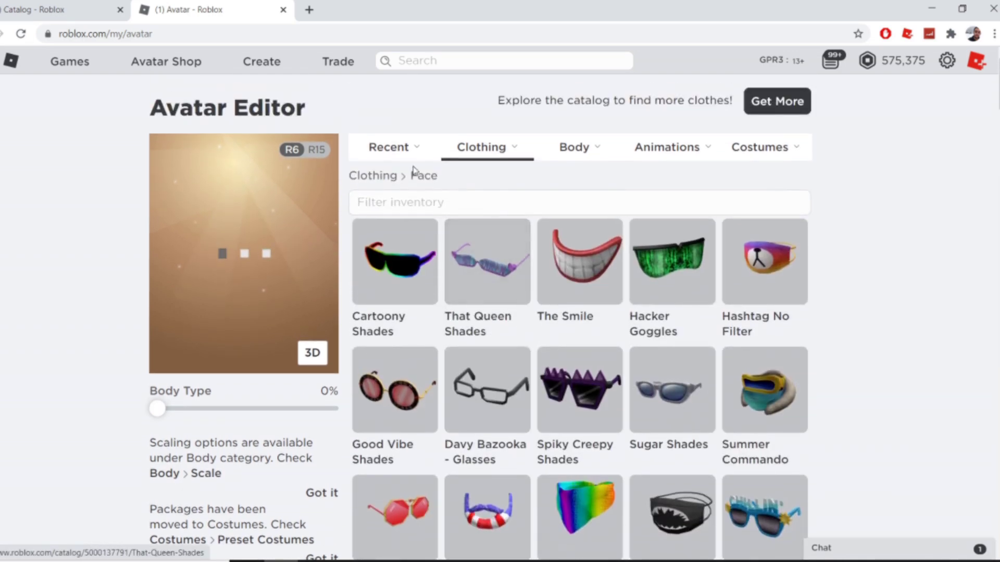
mouse_move(396, 151)
click(368, 181)
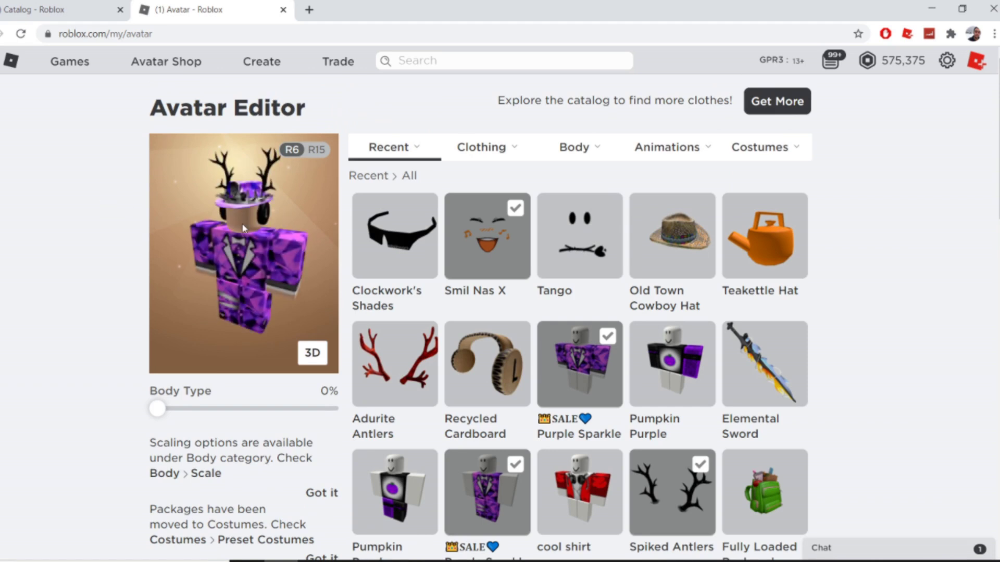
- Take the Spiked Antlers off the avatar
mouse_move(479, 153)
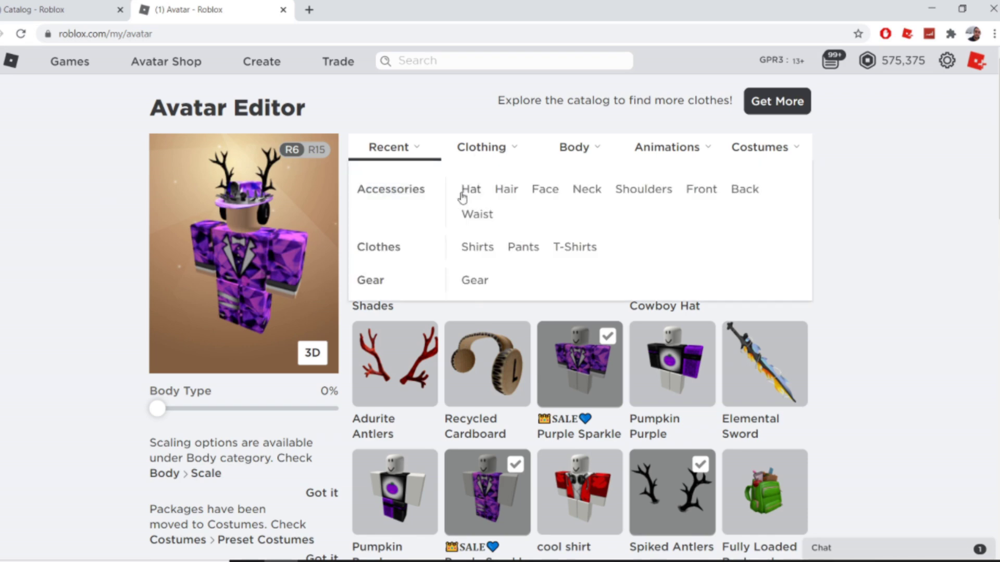
scroll(643, 323, down, 3)
click(642, 323)
scroll(642, 323, up, 3)
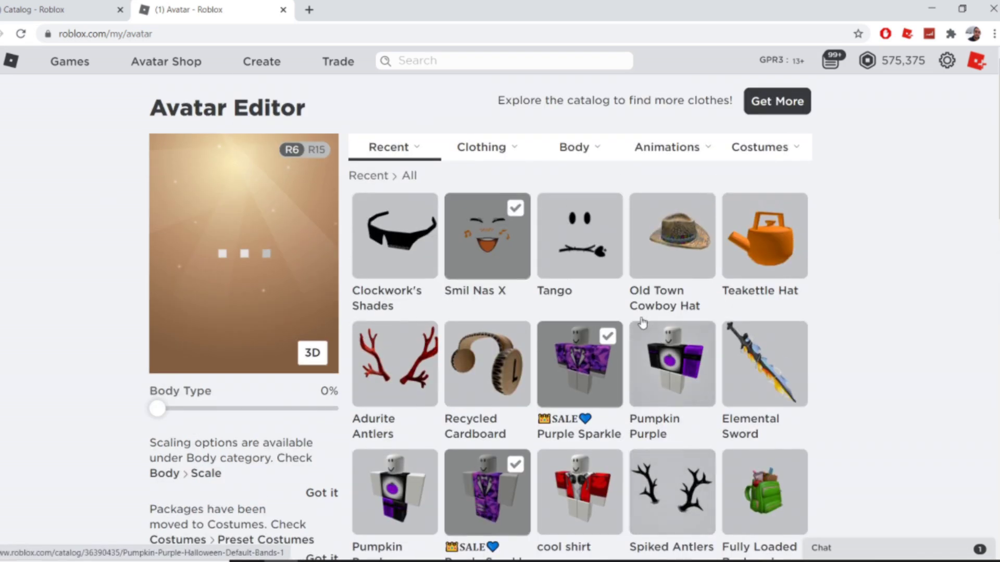
- Create a new costume named 'no face' from the current look
mouse_move(761, 148)
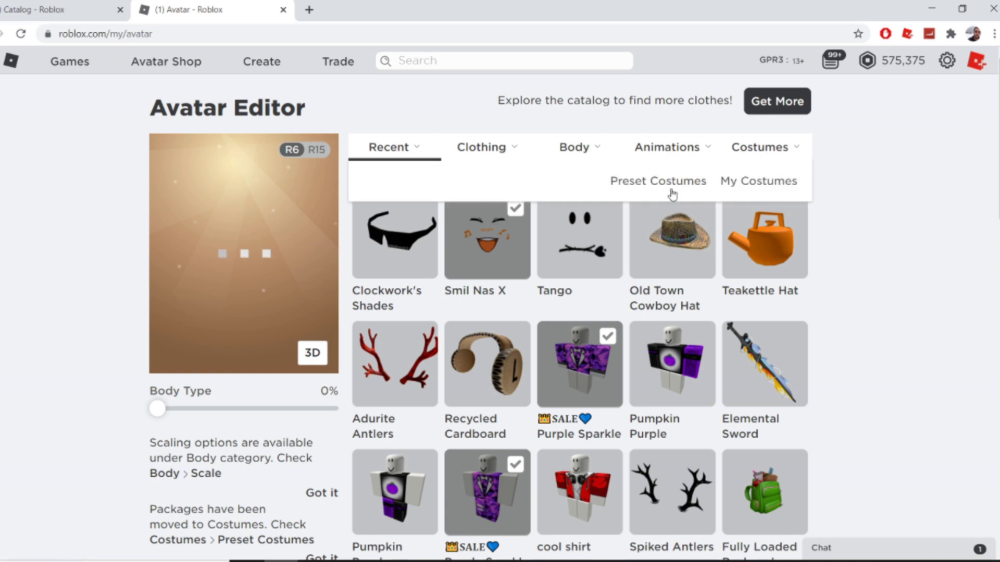
click(764, 182)
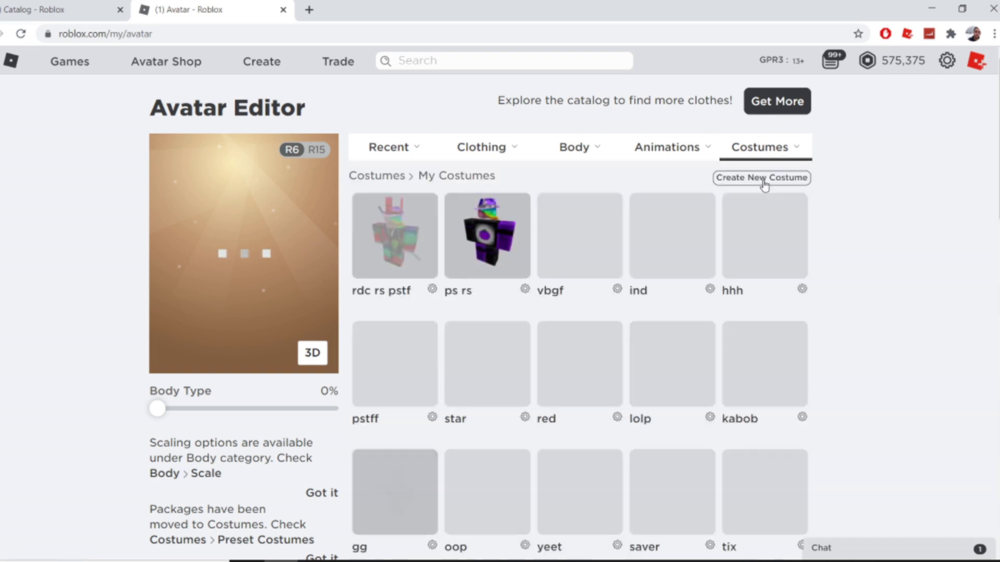
click(764, 180)
text(no face)
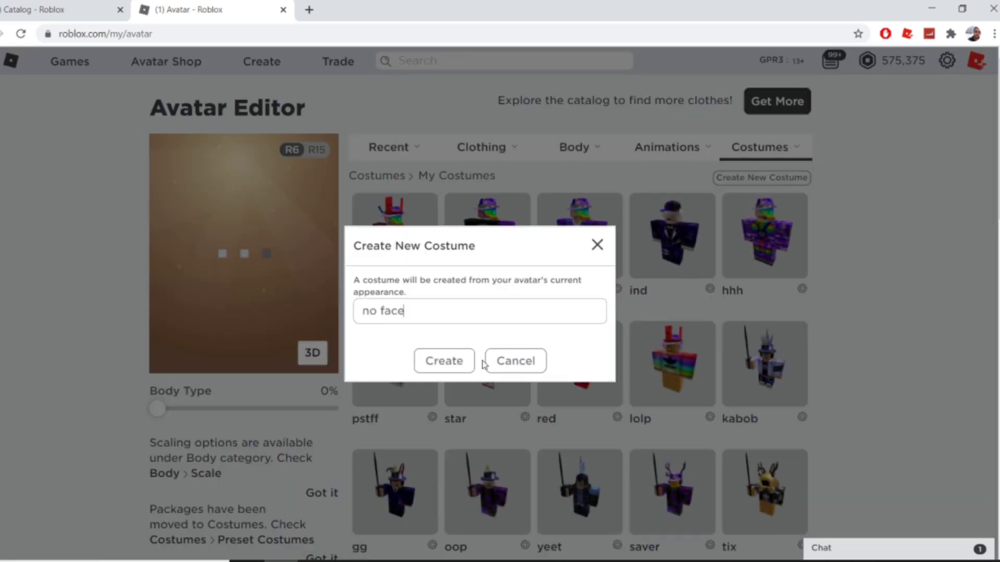
click(472, 362)
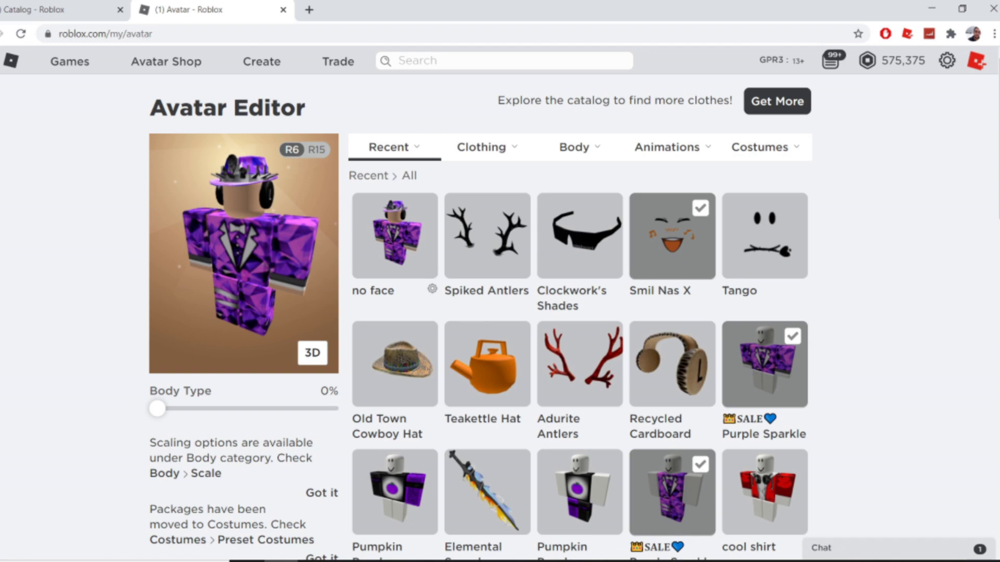
click(112, 10)
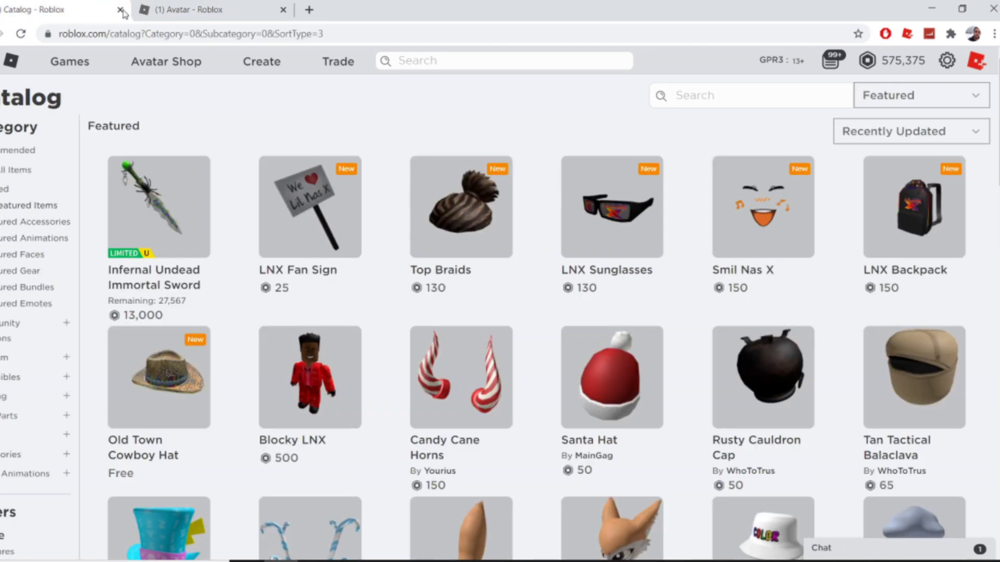
- Open the Smil Nas X face page and list who owns it
click(744, 211)
scroll(445, 401, down, 1)
click(445, 401)
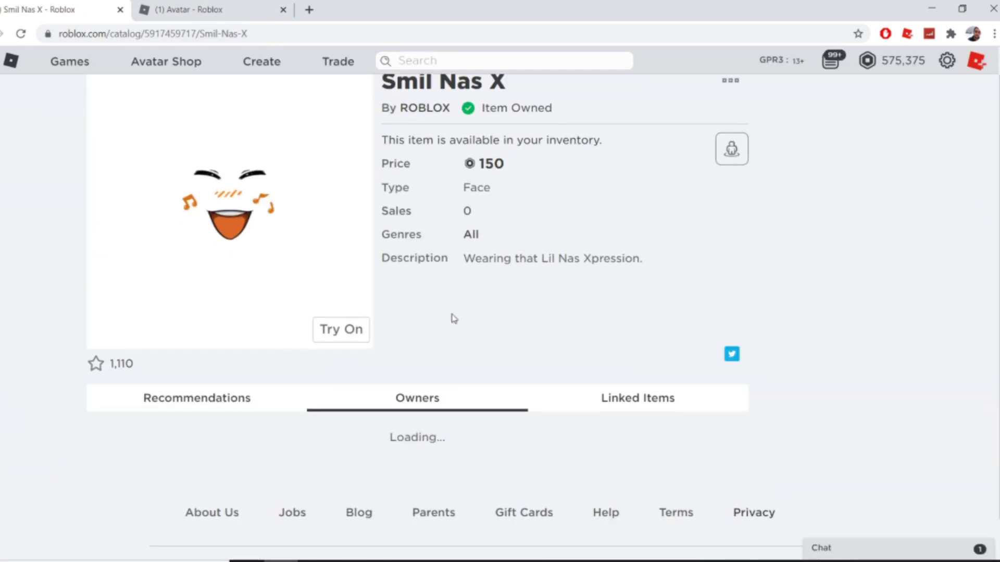
scroll(464, 250, down, 1)
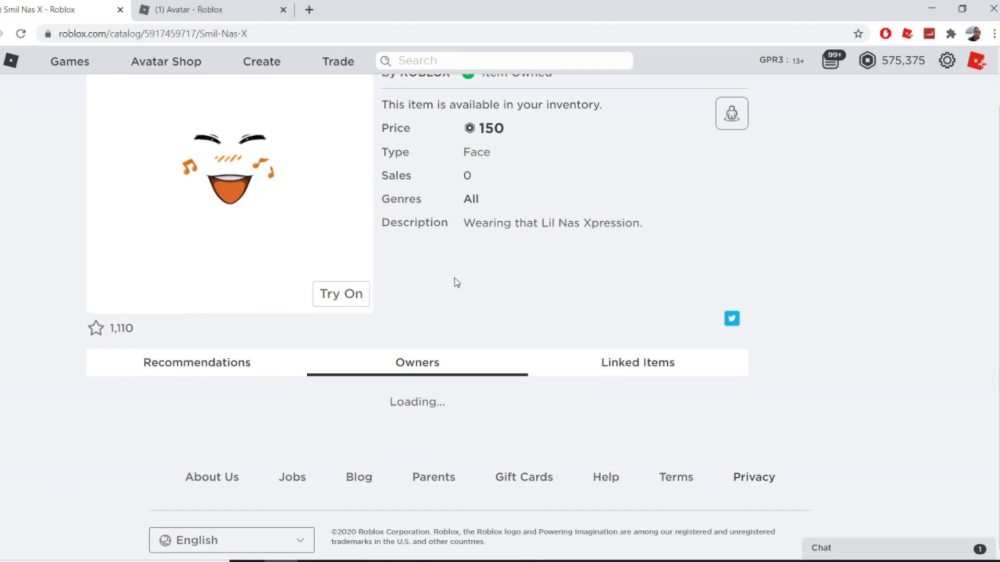
- Rotate the avatar in 3D to show its blank face, then close the editor and go Home
click(160, 4)
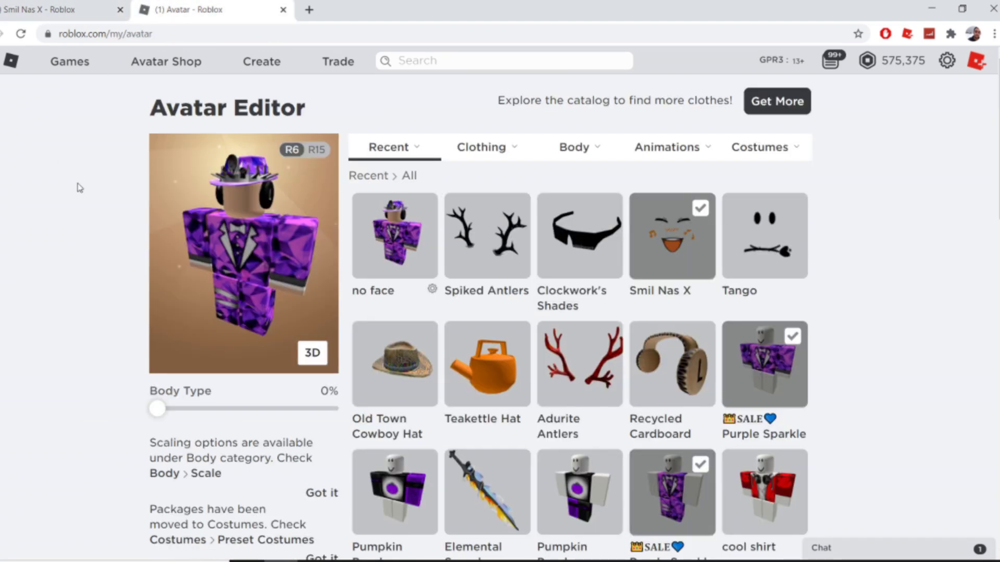
click(312, 352)
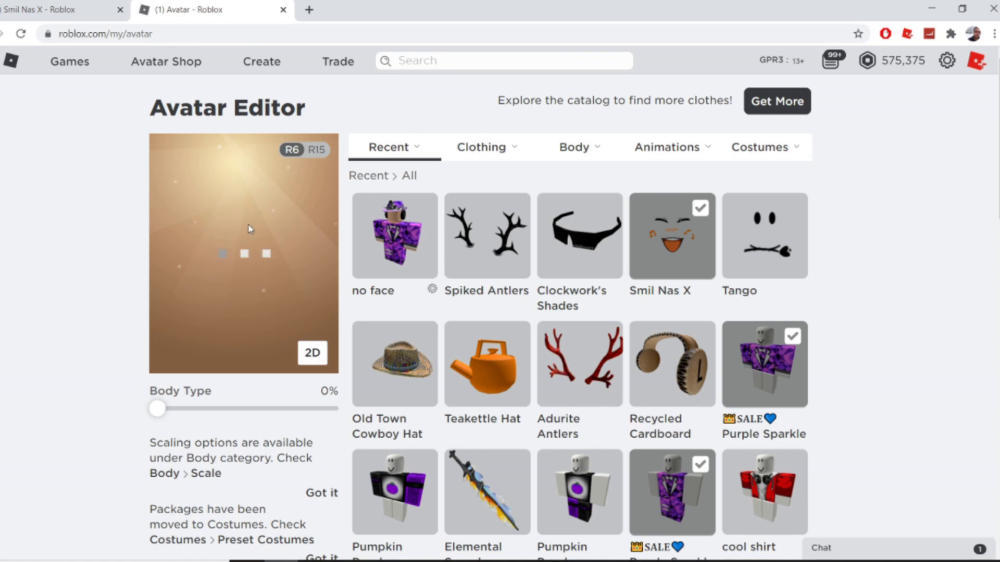
click(52, 5)
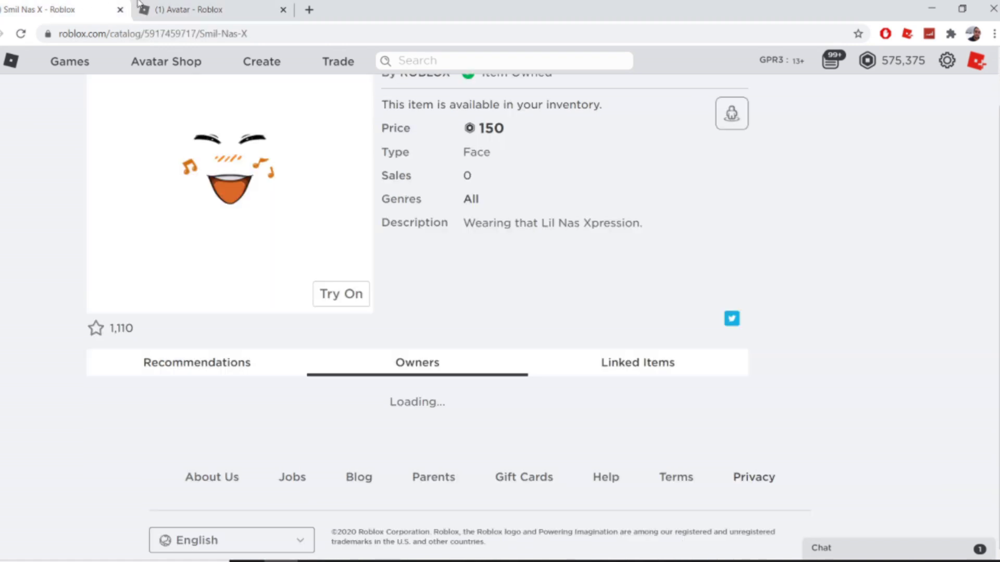
click(164, 6)
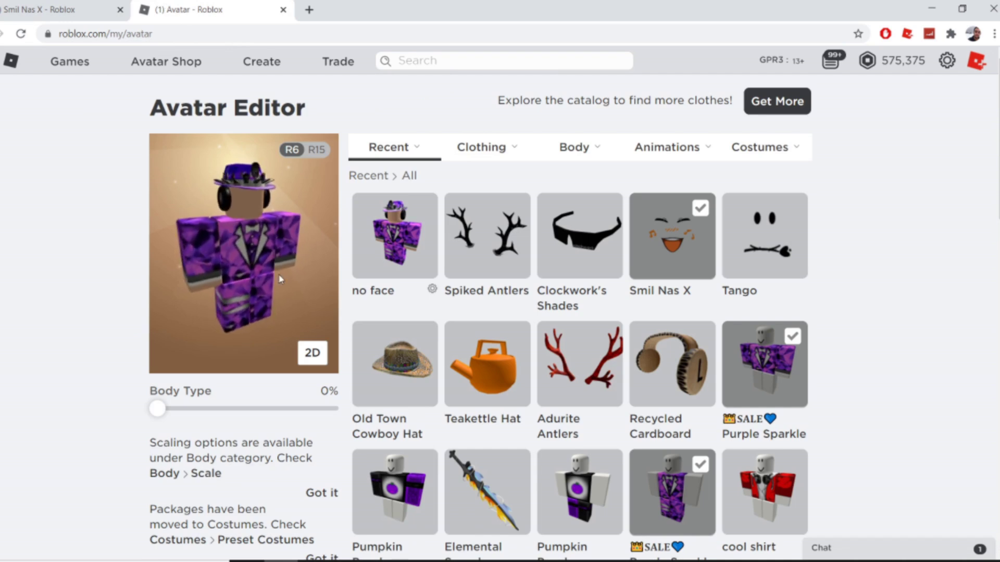
scroll(252, 273, up, 5)
mouse_move(251, 274)
mouse_down()
mouse_move(204, 276)
mouse_move(251, 275)
mouse_up()
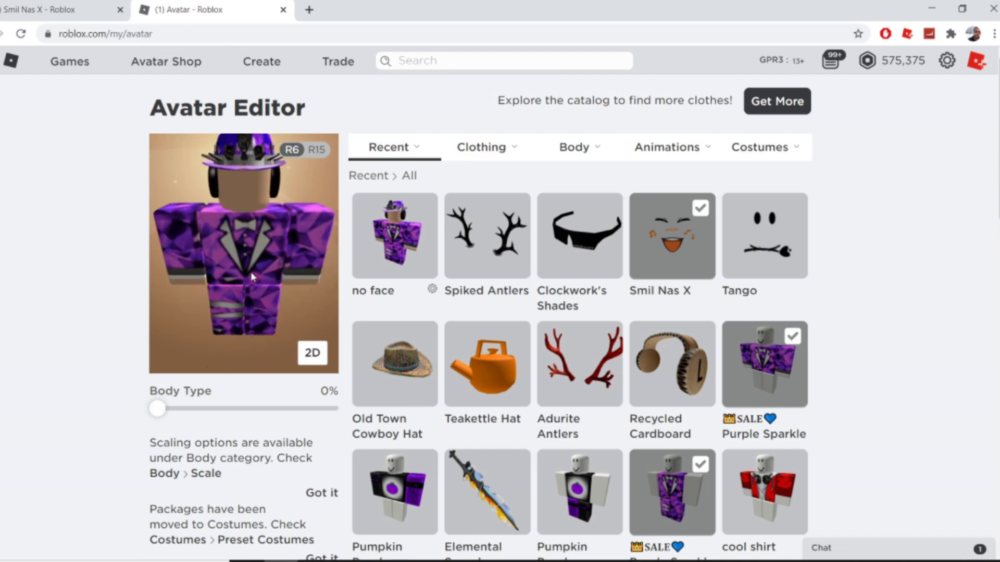
click(282, 10)
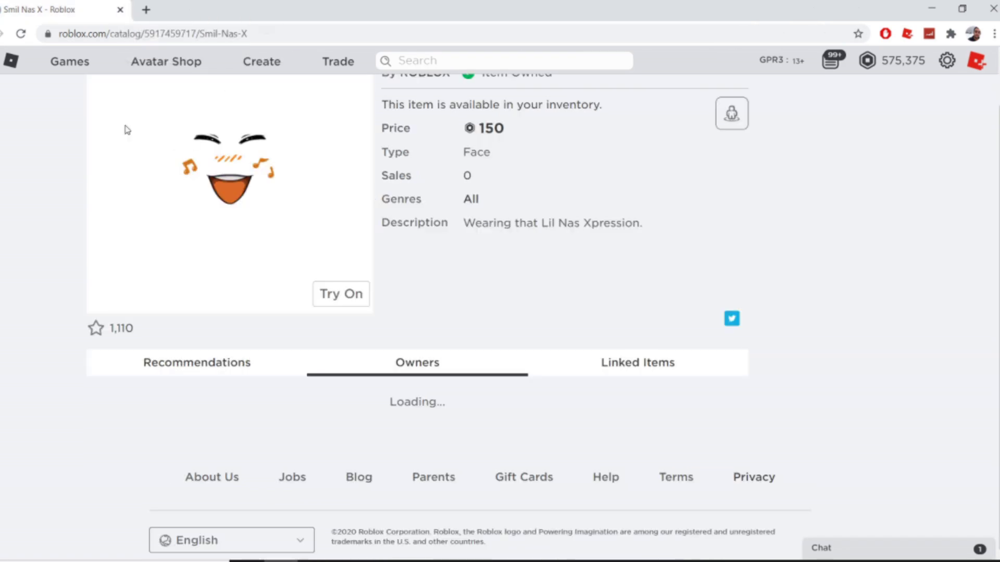
click(16, 127)
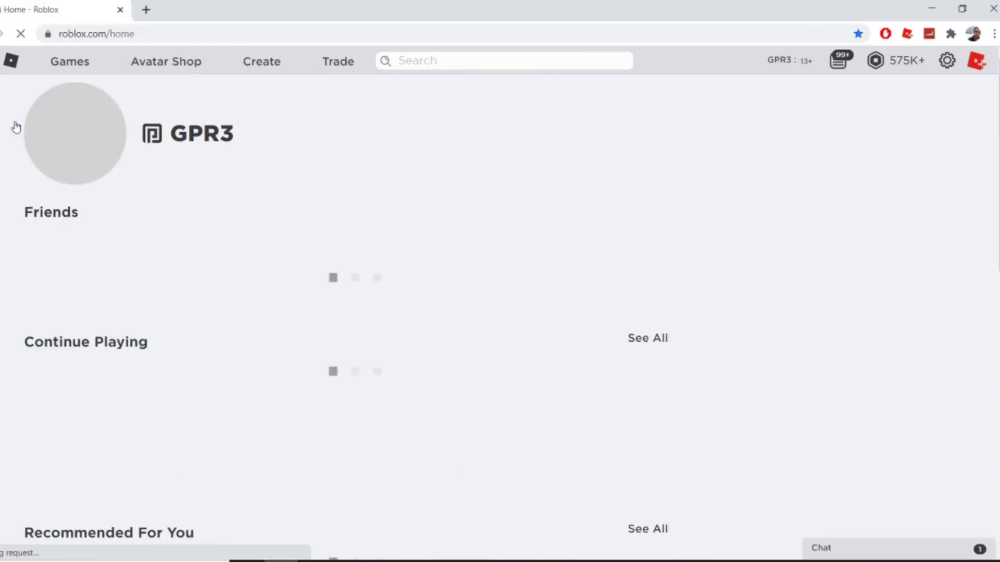
- Launch Tropical Resort Tycoon from Continue Playing, then scroll the profile to Currently Wearing
scroll(330, 145, down, 1)
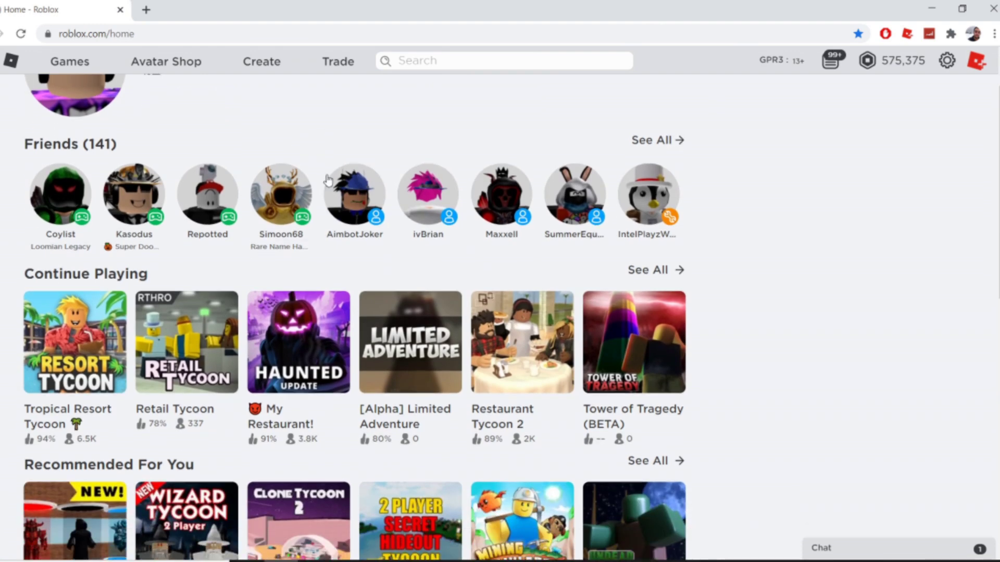
click(94, 339)
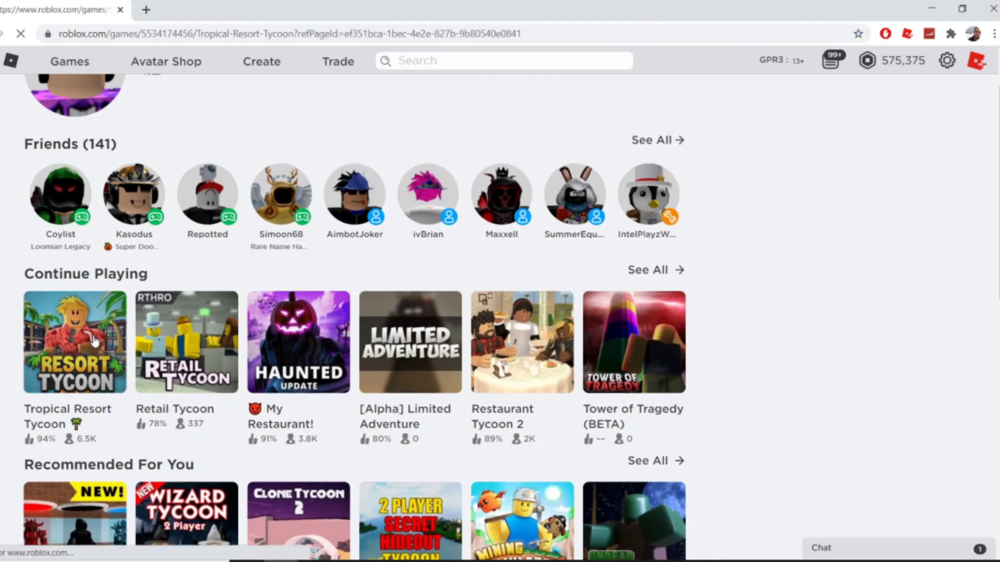
click(627, 255)
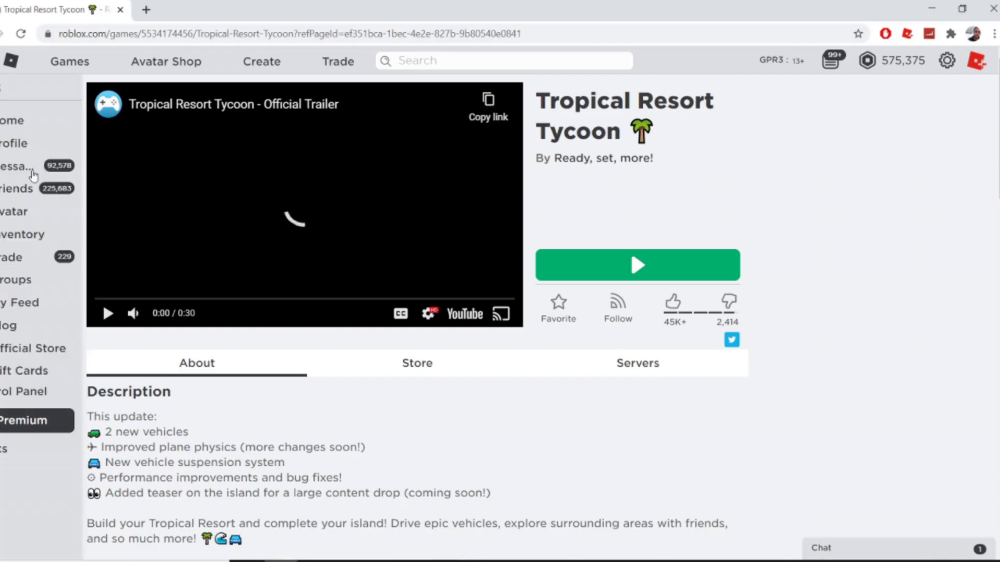
click(17, 150)
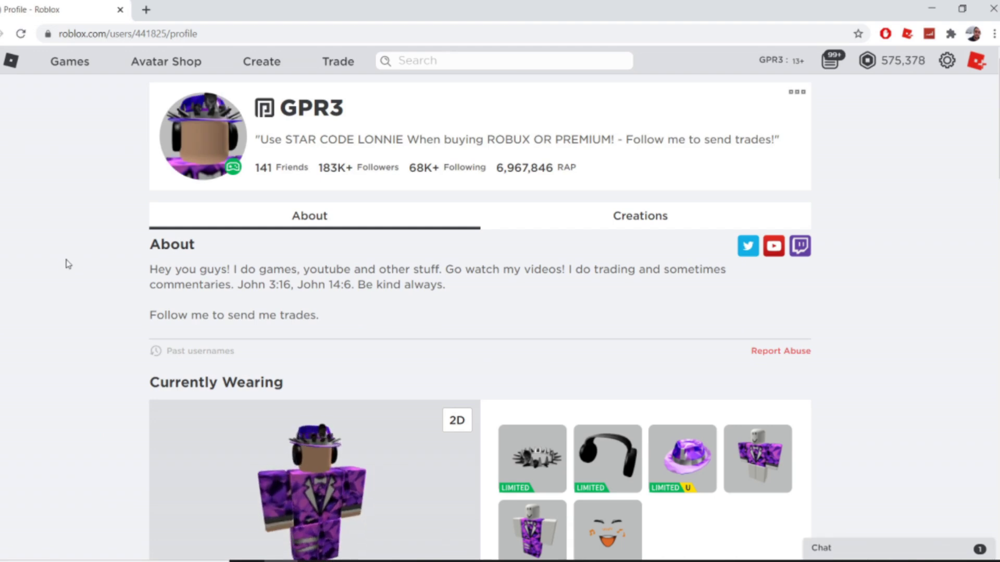
scroll(66, 264, down, 3)
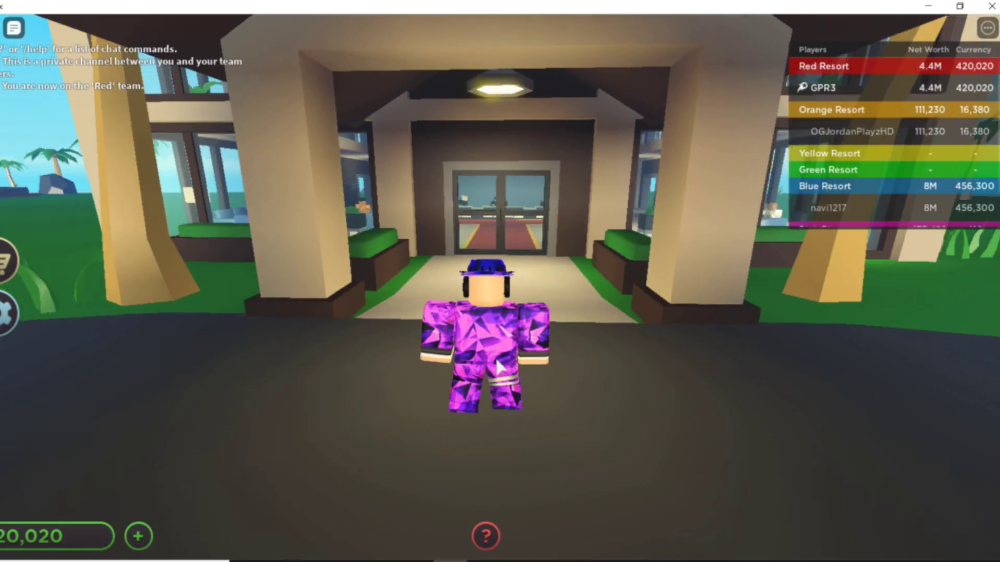
- Walk the avatar back and forth with S and W so its blank face shows
key(s)
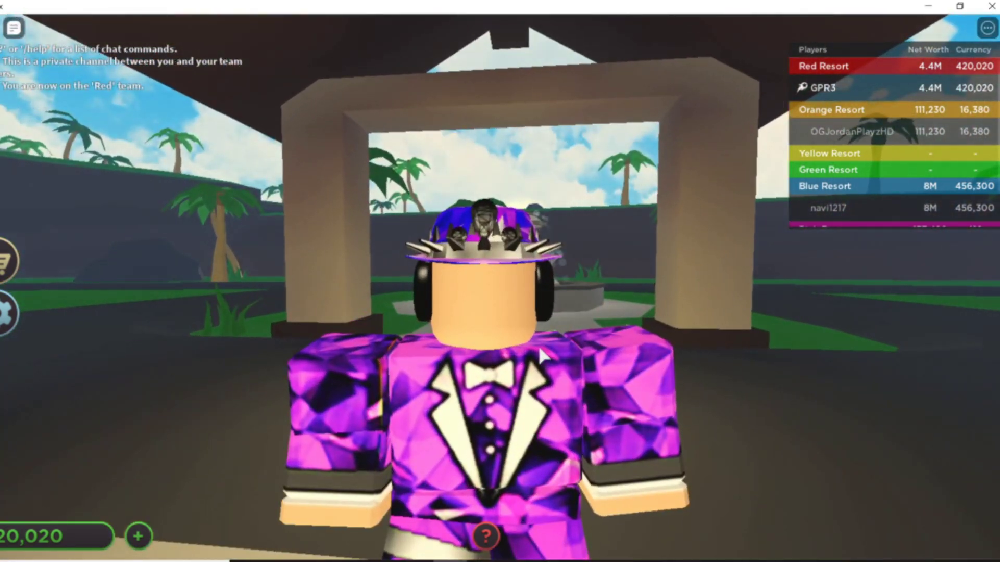
key(w)
key(s)
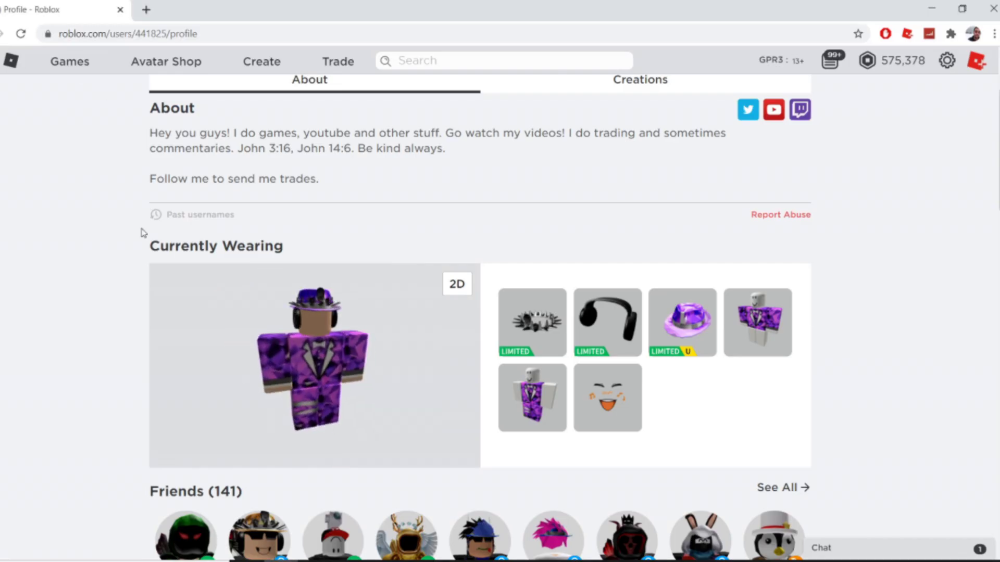
- Show the Currently Wearing avatar in 2D and scroll through Friends, Collections and Favorites
click(457, 284)
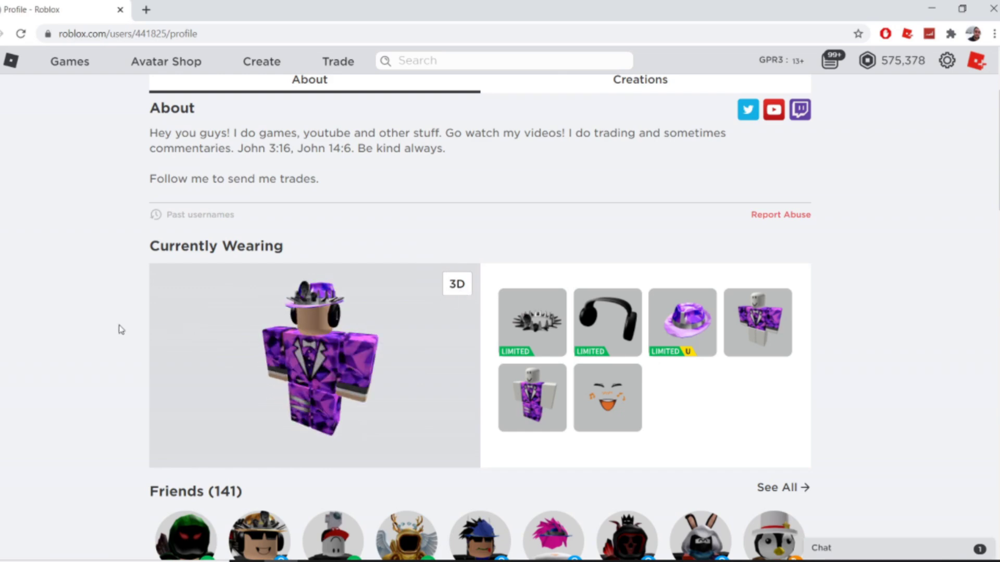
scroll(119, 328, down, 4)
mouse_move(513, 372)
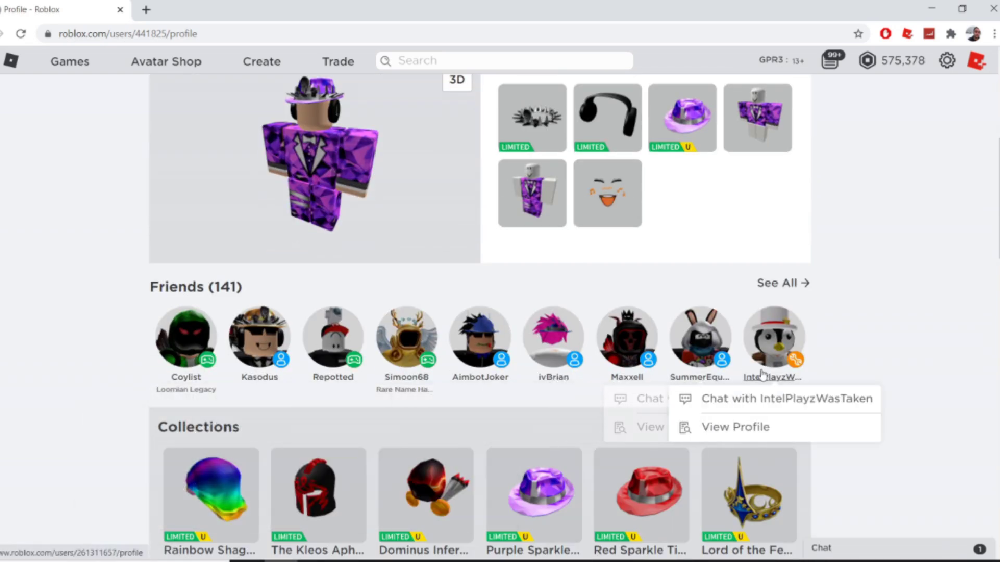
scroll(65, 313, down, 1)
scroll(64, 319, down, 12)
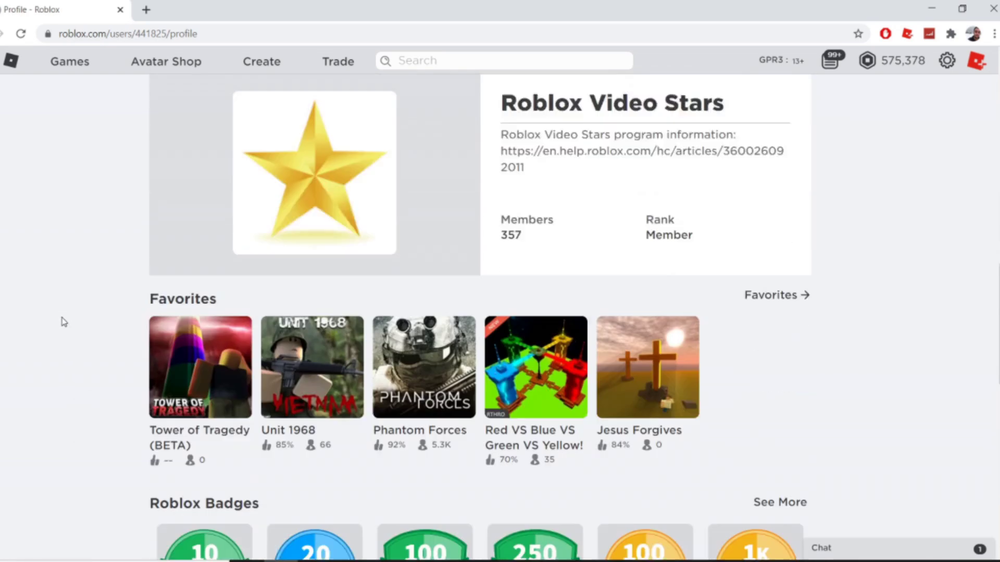
scroll(63, 326, down, 3)
scroll(62, 326, up, 20)
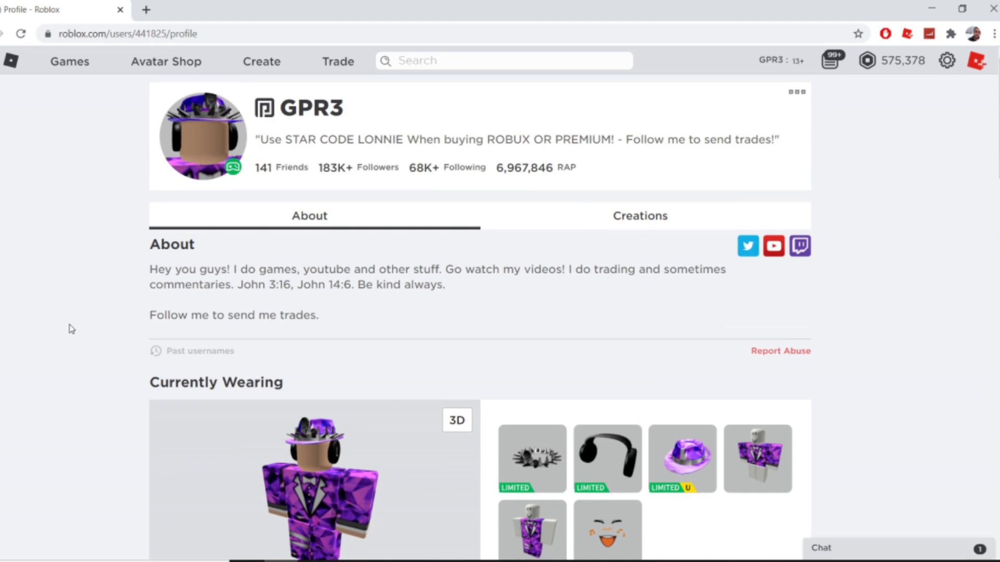
scroll(89, 332, down, 1)
scroll(83, 338, up, 1)
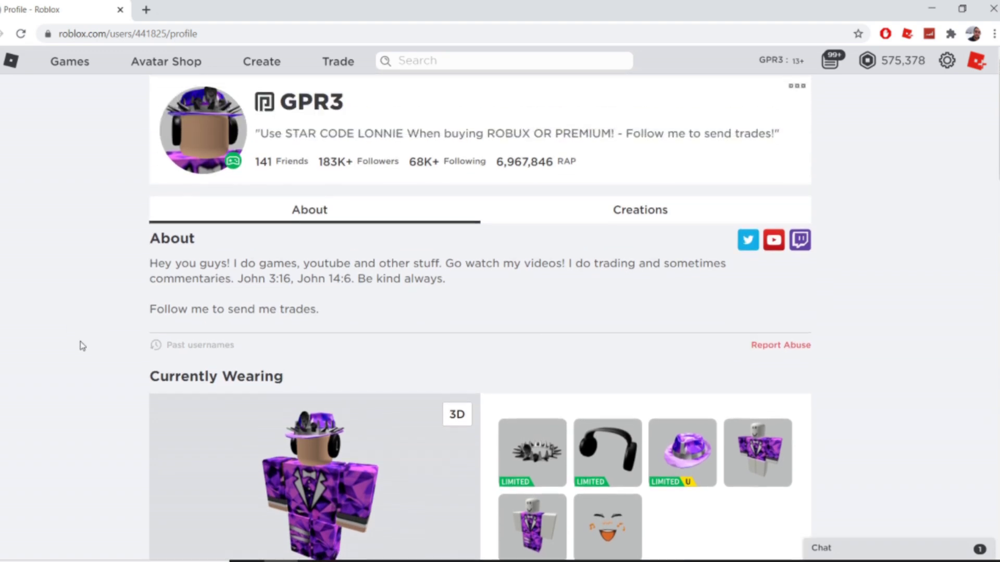